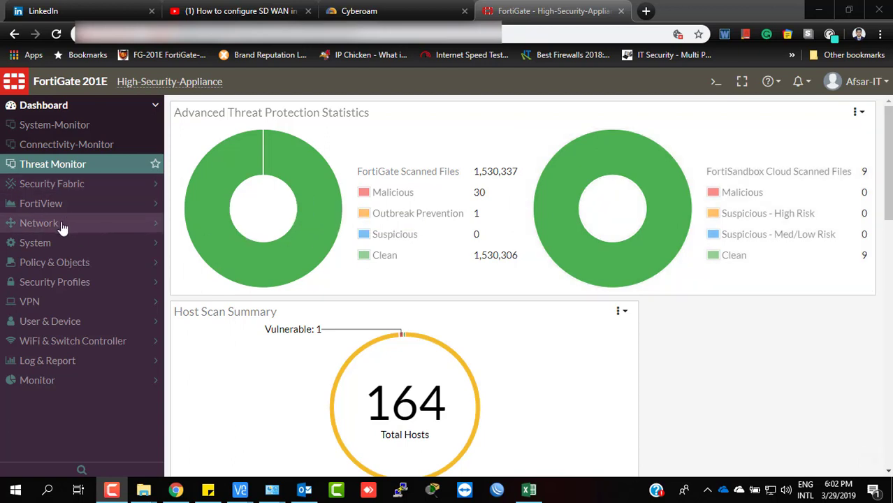
Go to Network > SD-WAN to view its two interface members and the usage panel.
left_click(39, 223)
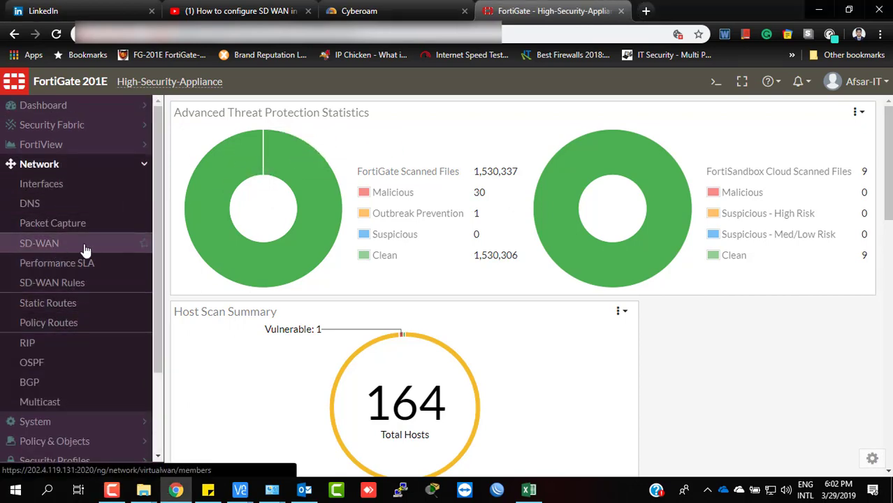
left_click(52, 249)
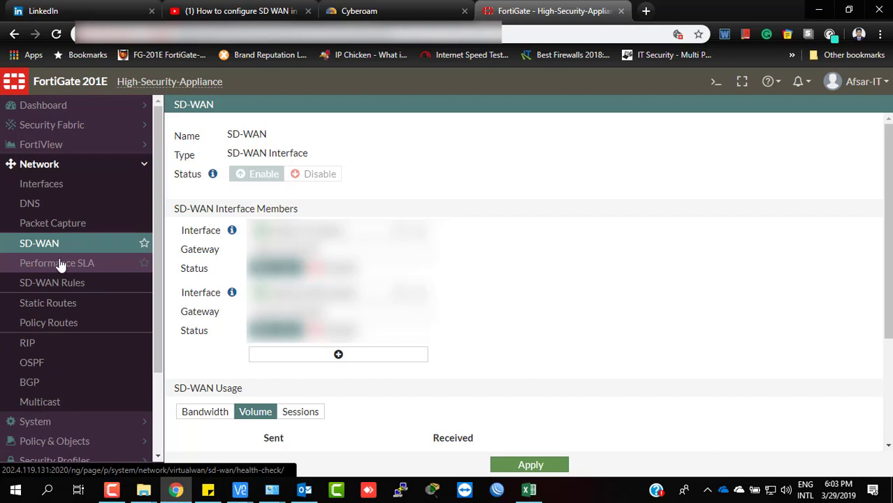
Open Performance SLA and select the Uplink_Quality_Test probe against 8.8.8.8 and 40.100.28.194.
left_click(31, 264)
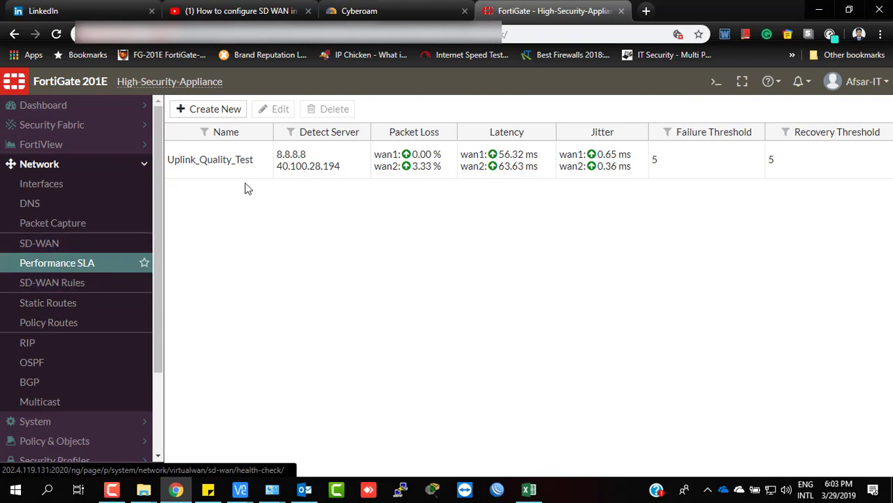
left_click(225, 160)
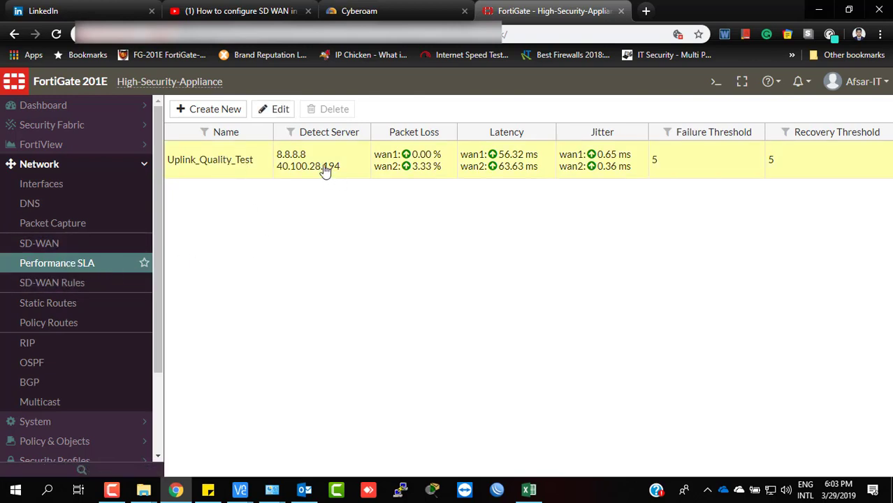
Open Uplink_Quality_Test and review its ping servers, wan1/wan2 participants and 57/4/0 and 60/5/0 targets.
double_click(242, 171)
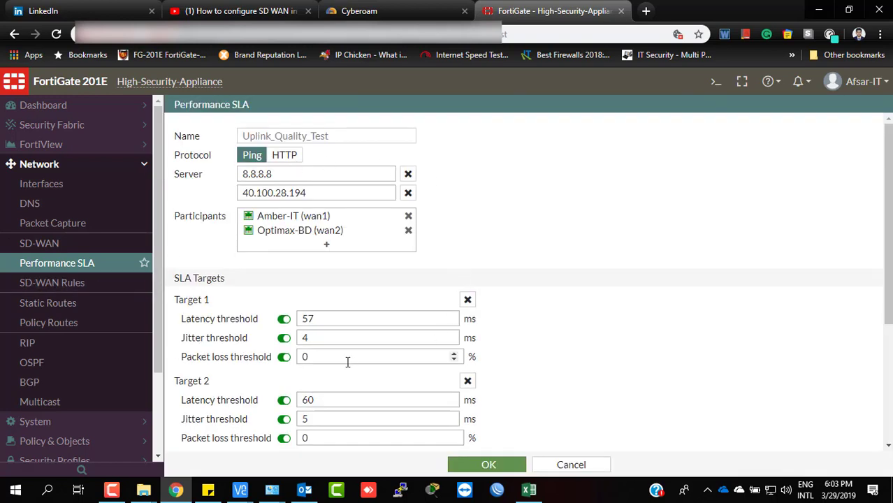
scroll(364, 308, "down", 2)
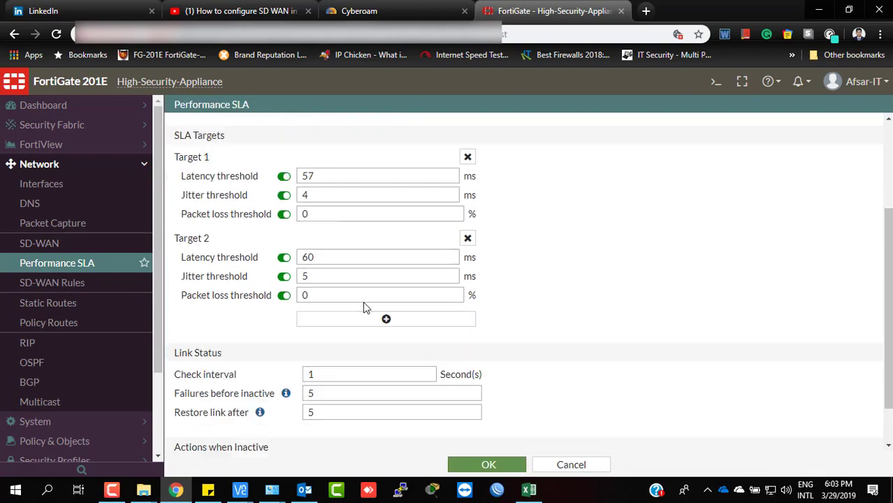
scroll(363, 304, "up", 1)
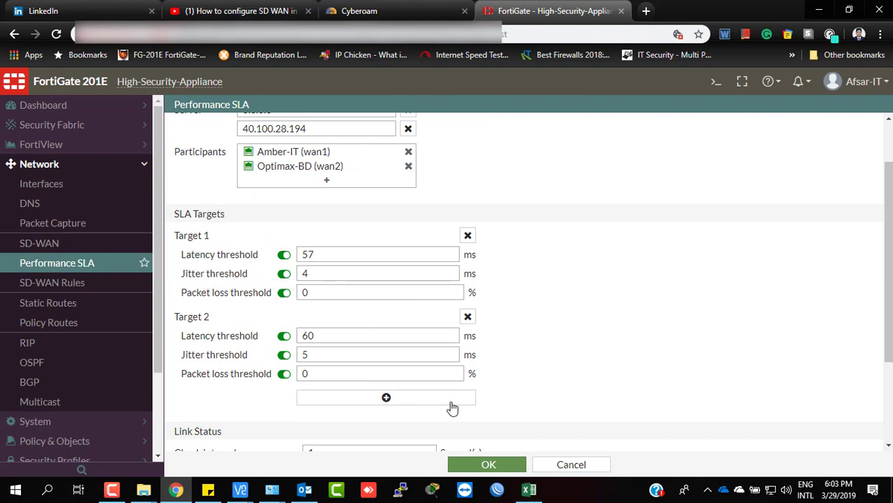
scroll(353, 313, "up", 1)
scroll(365, 333, "down", 1)
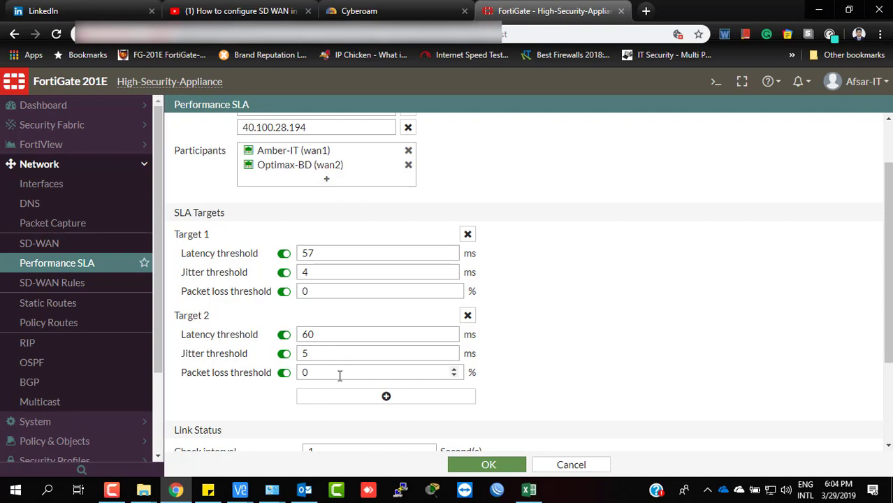
scroll(359, 328, "up", 2)
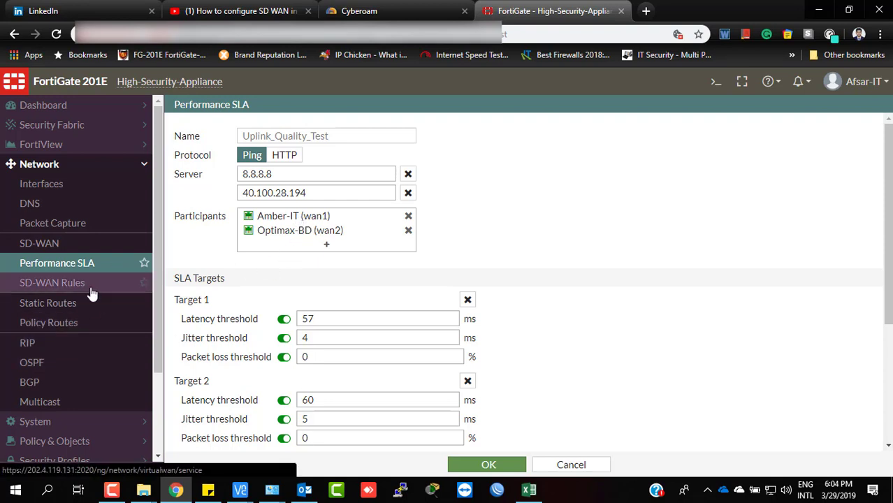
Open the SD-WAN Rules list showing the Office_365 and SAP latency rules.
left_click(51, 288)
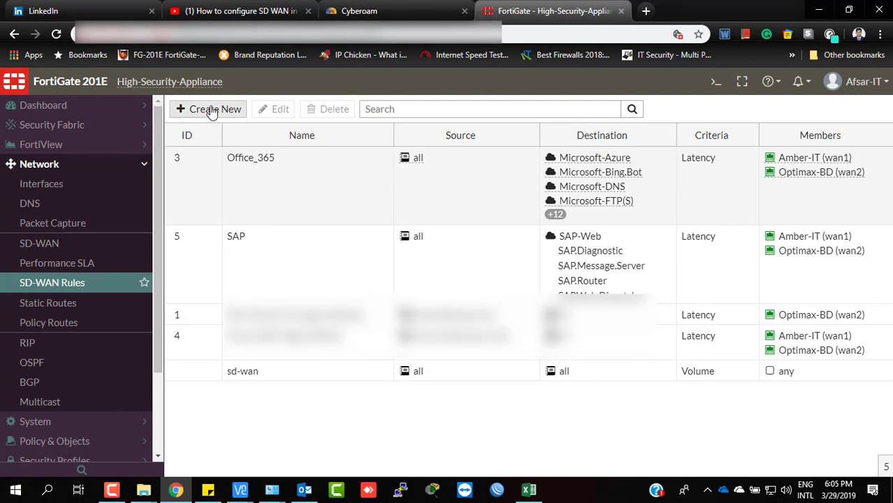
Create a new SD-WAN priority rule named Amazon_AWS with source address all.
left_click(211, 111)
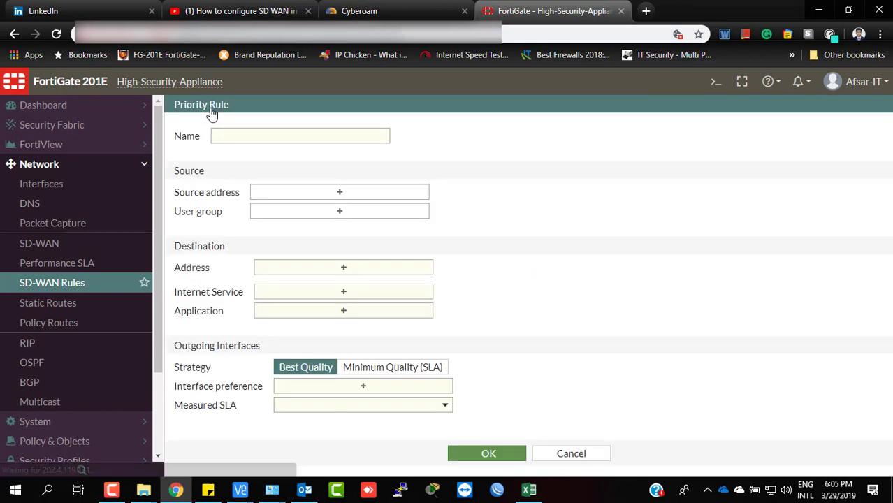
left_click(265, 139)
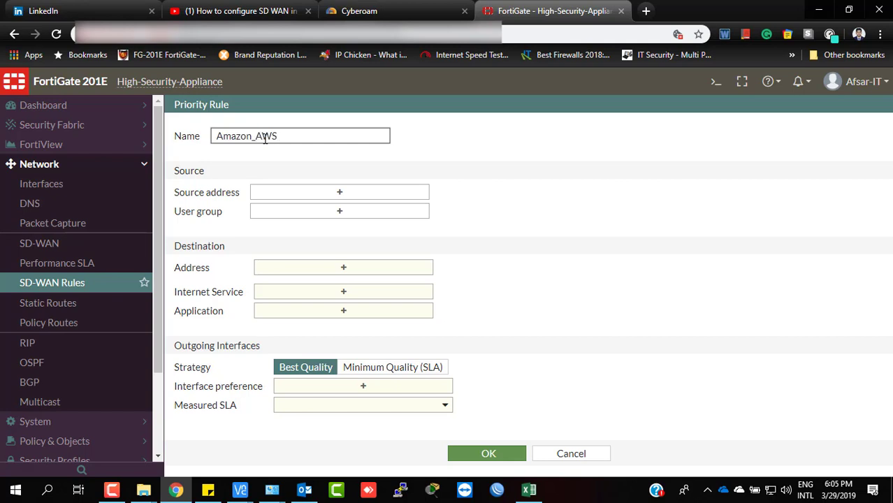
left_click(300, 198)
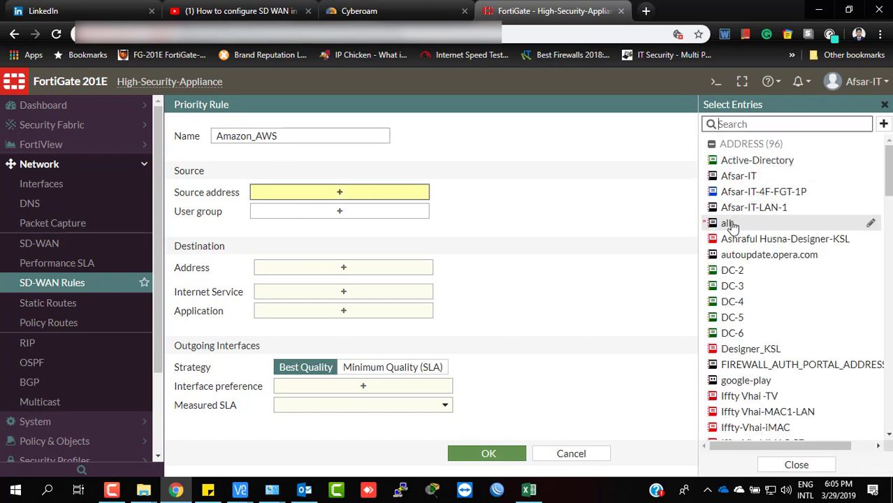
left_click(730, 225)
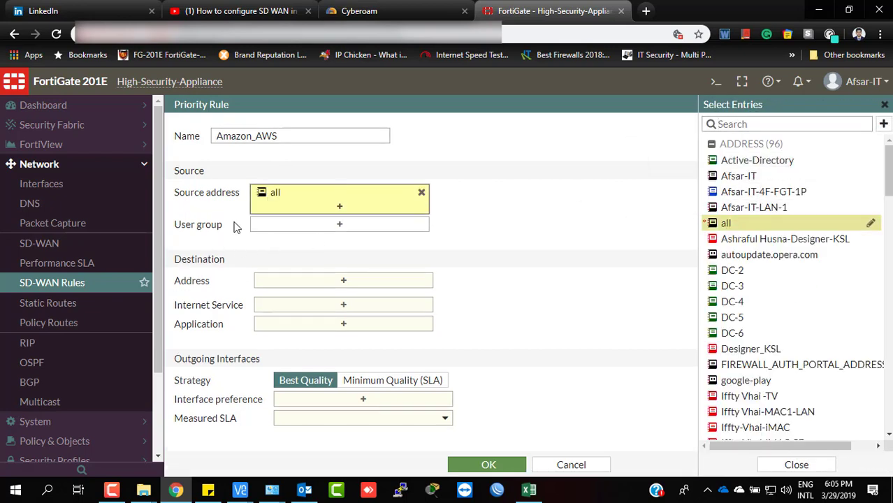
left_click(537, 217)
Add and then remove 'all' from the destination address, leaving it empty.
left_click(353, 283)
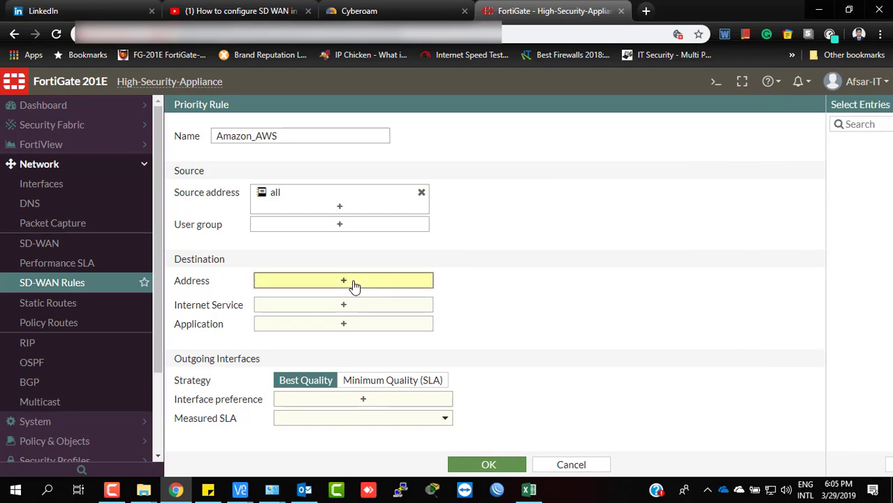
left_click(726, 223)
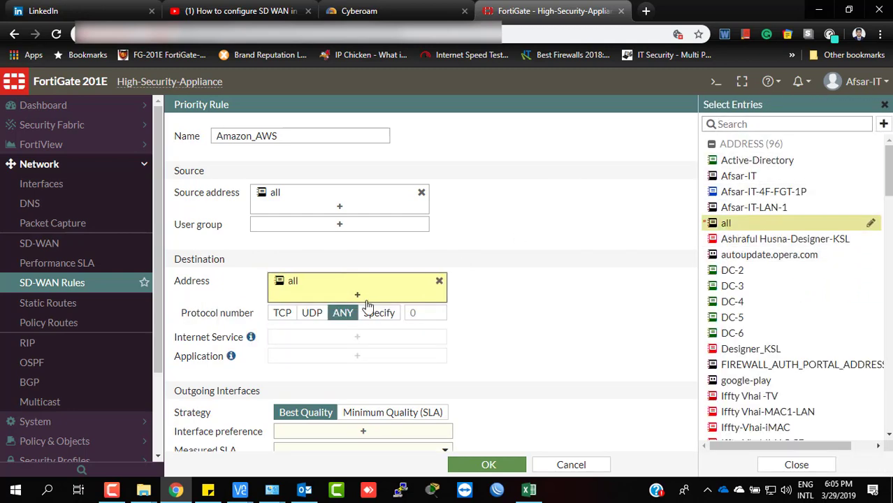
scroll(614, 262, "down", 1)
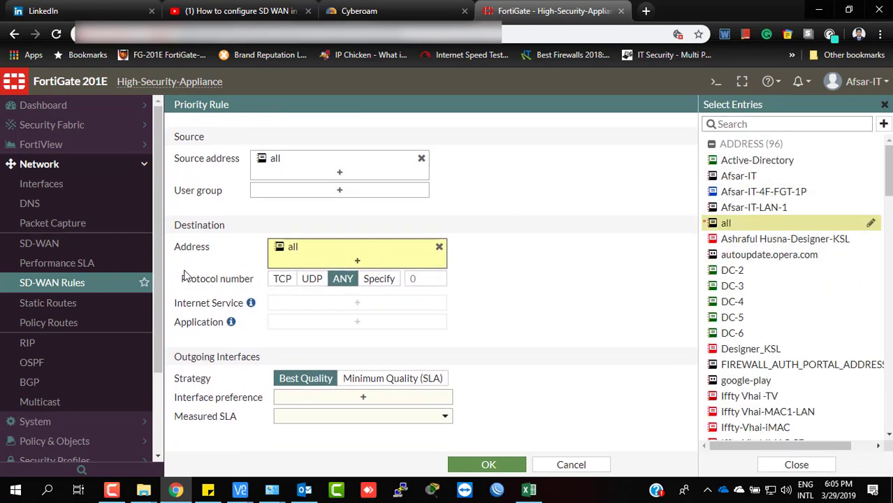
left_click_drag(180, 278, 255, 279)
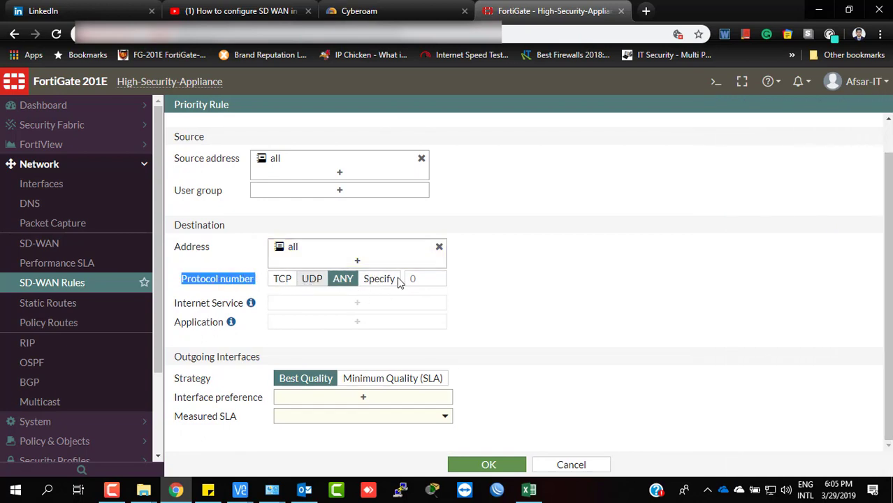
left_click(620, 254)
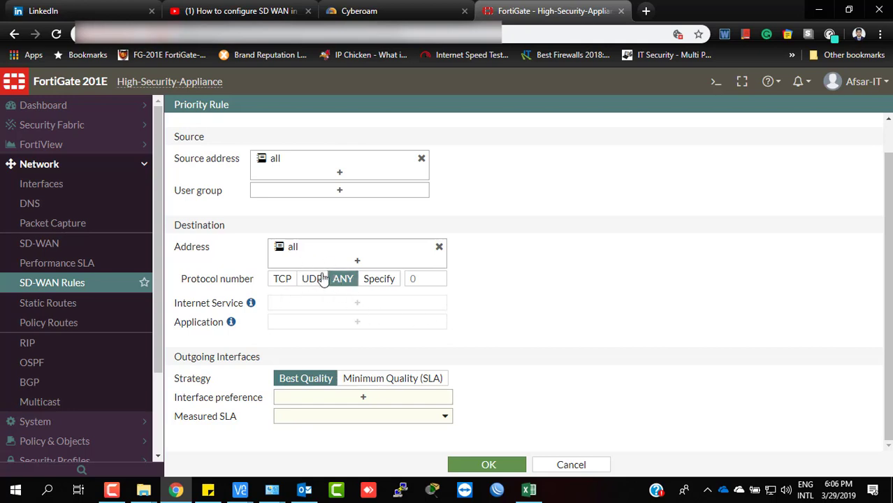
left_click(438, 248)
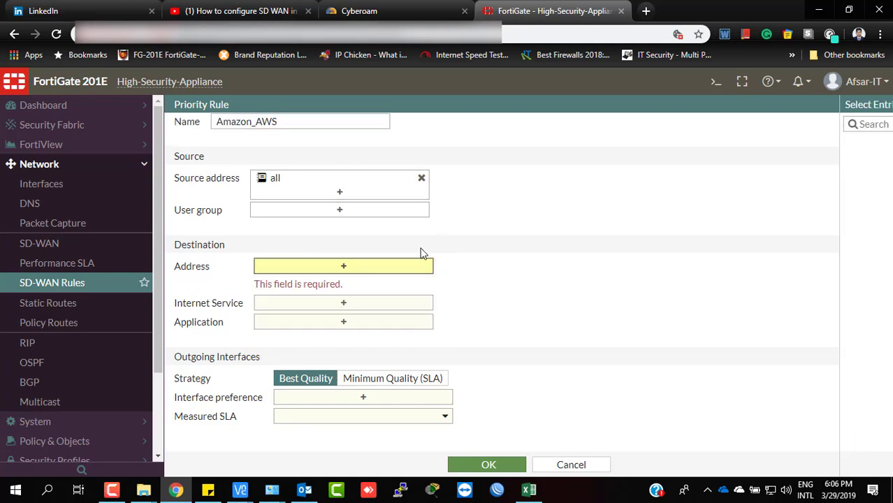
Filter internet services by 'Am' and add Amazon-AWS, Amazon-Web, Amazon-DNS and both NetBIOS services.
left_click(314, 307)
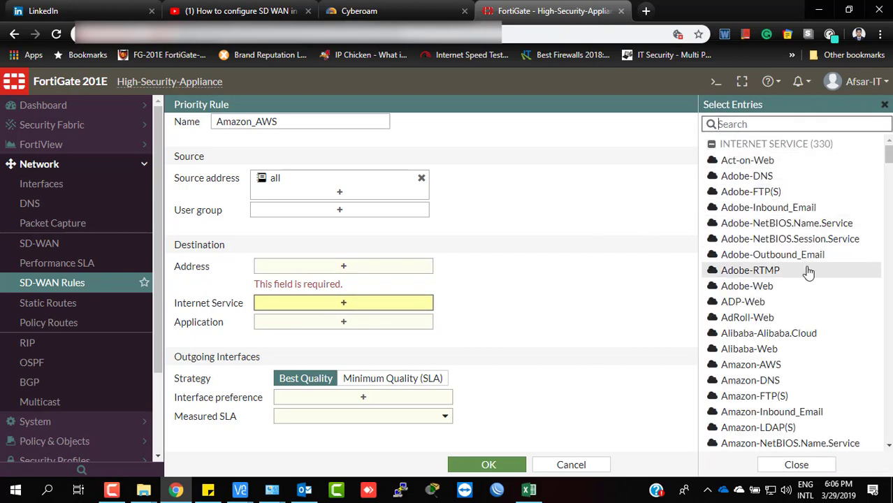
left_click(752, 124)
type("Ama")
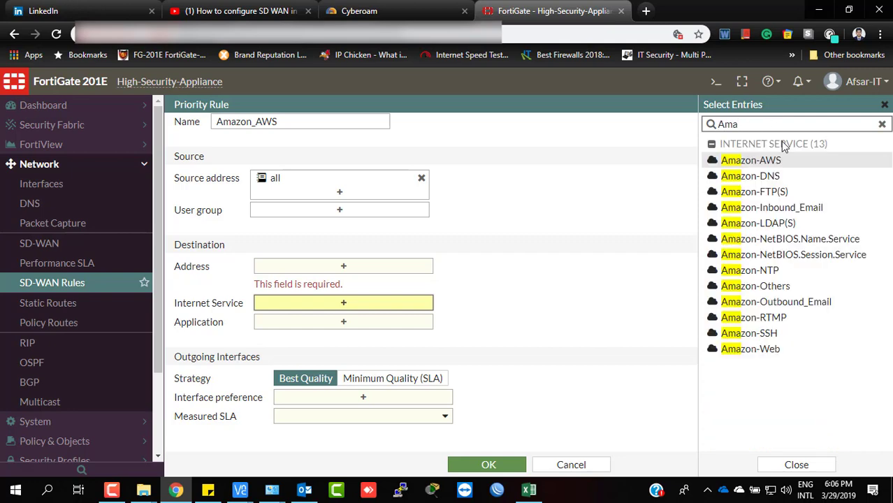
left_click(777, 160)
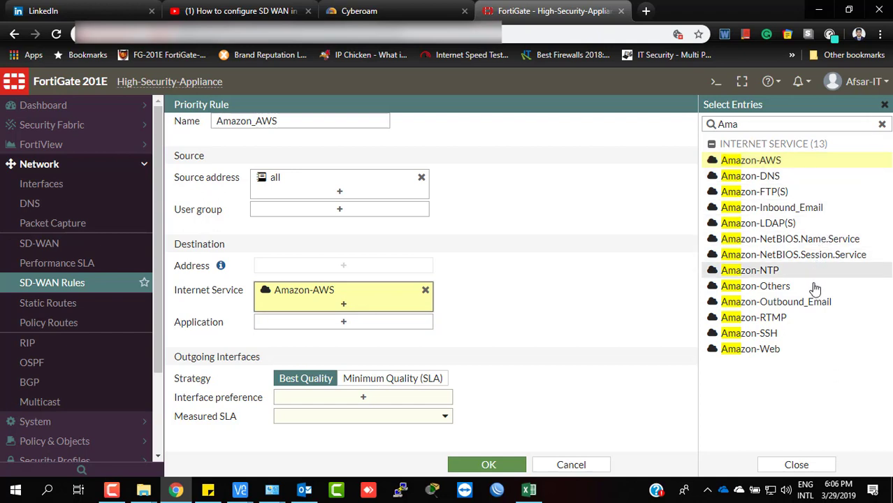
left_click(779, 353)
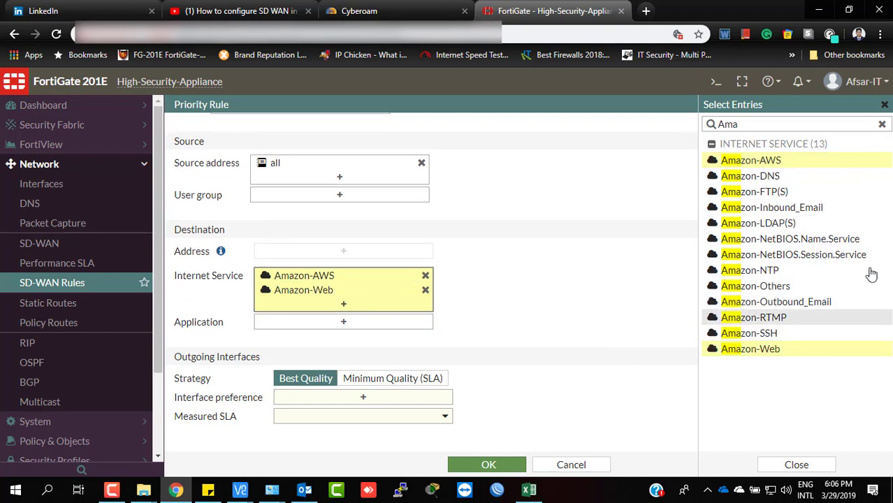
left_click(788, 179)
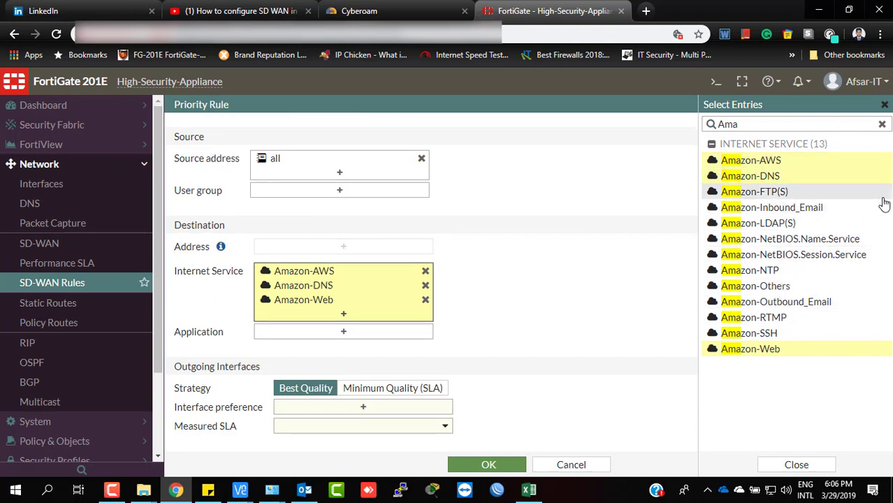
left_click(805, 239)
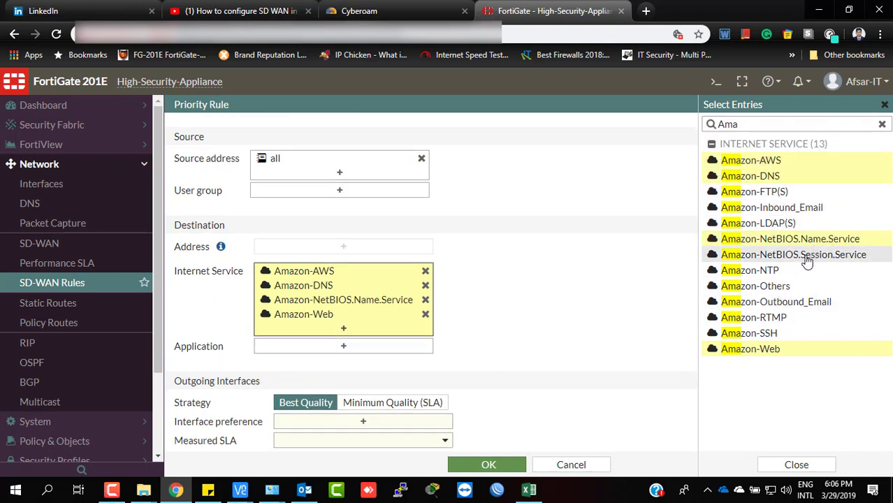
left_click(805, 256)
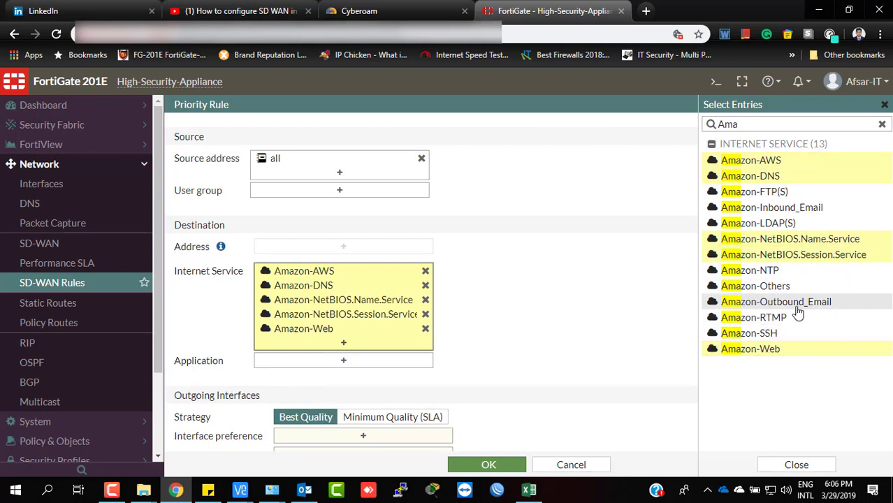
Add Amazon-Outbound_Email, RTMP, SSH, Others, NTP, LDAP(S), Inbound_Email and FTP(S) as destinations.
left_click(797, 303)
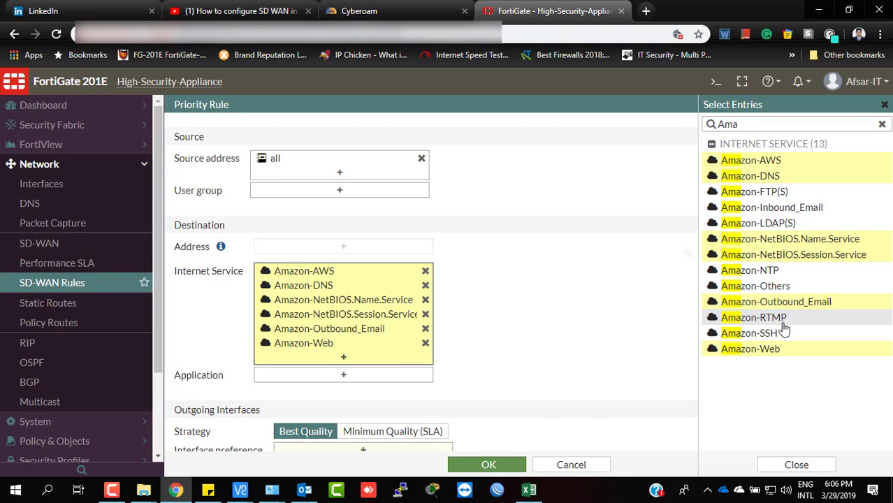
left_click(780, 320)
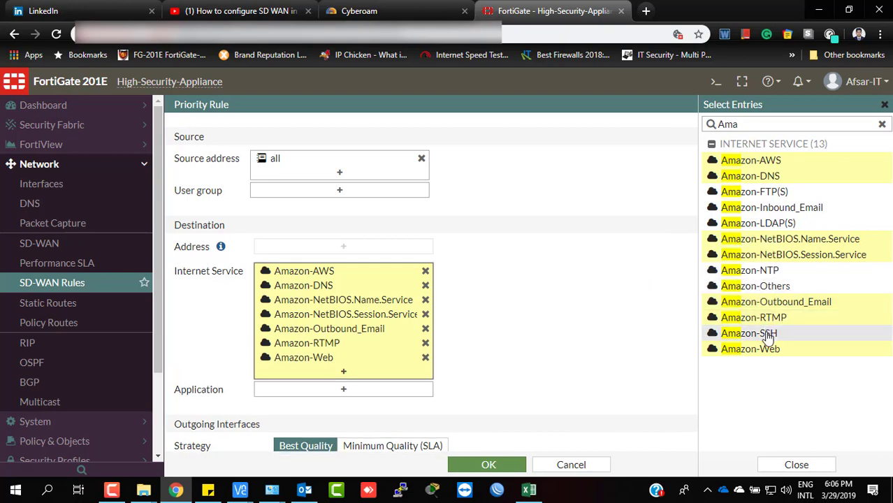
left_click(767, 335)
left_click(772, 286)
left_click(771, 271)
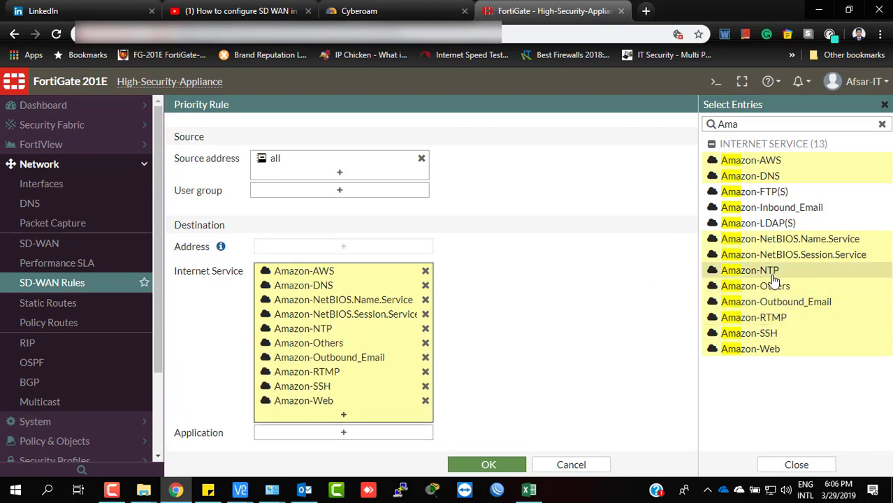
left_click(777, 225)
left_click(786, 207)
left_click(773, 175)
left_click(778, 192)
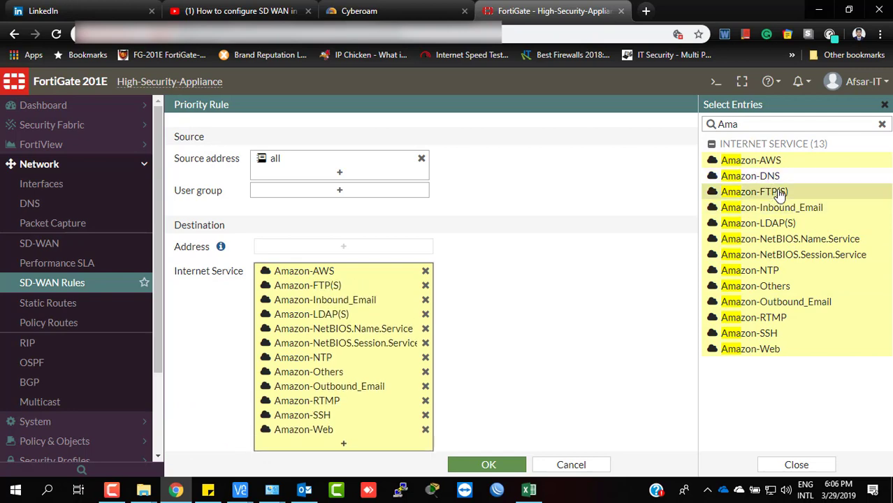
left_click(772, 176)
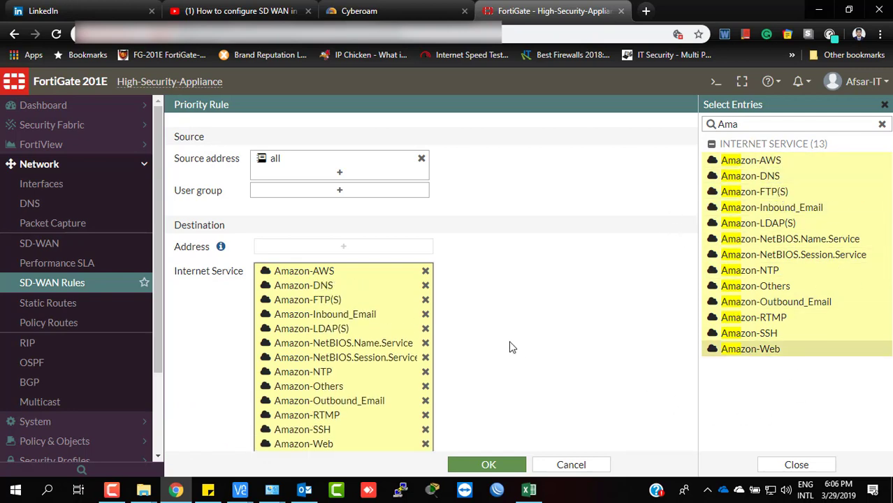
scroll(548, 280, "down", 2)
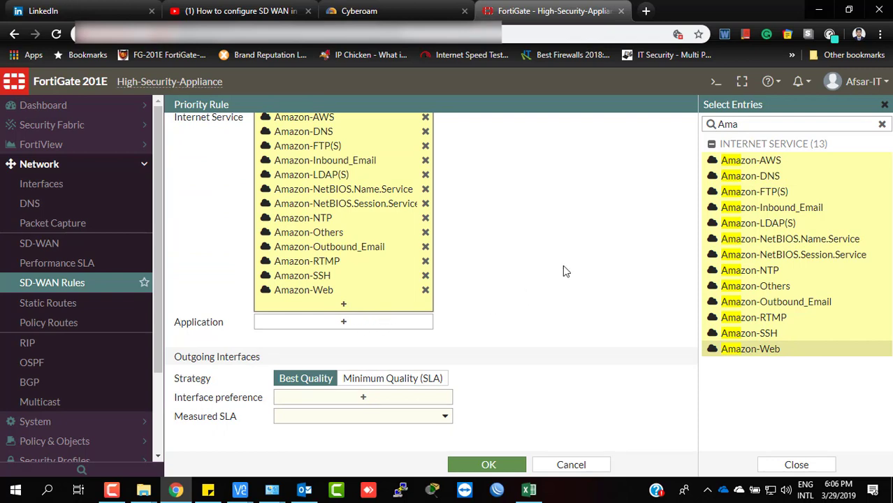
Start a new application group named AWS of type Application and search members for 'ama'.
left_click(344, 322)
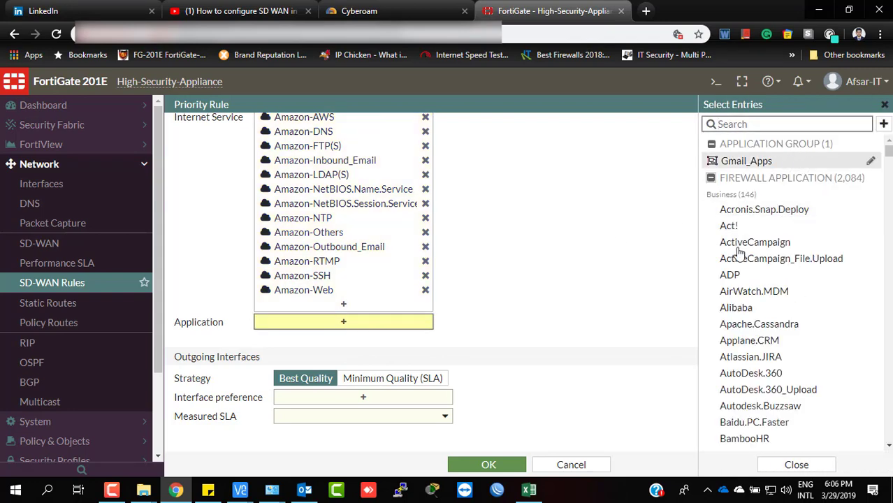
left_click(884, 125)
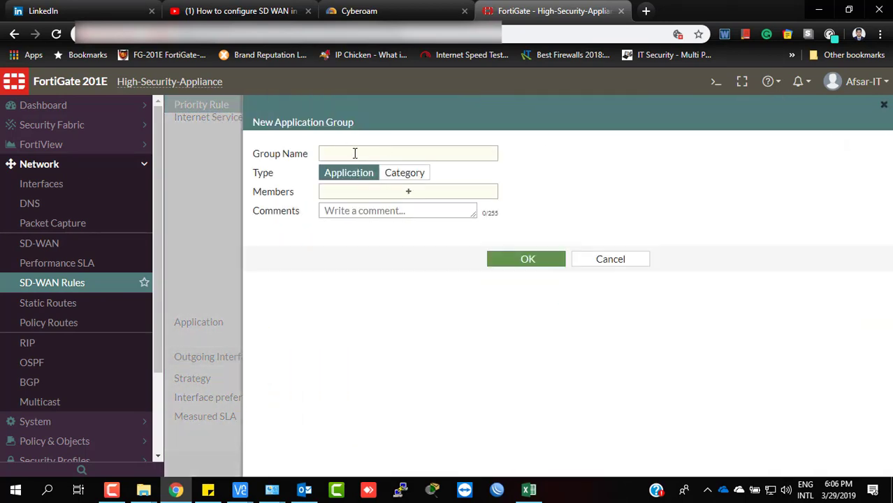
left_click(355, 153)
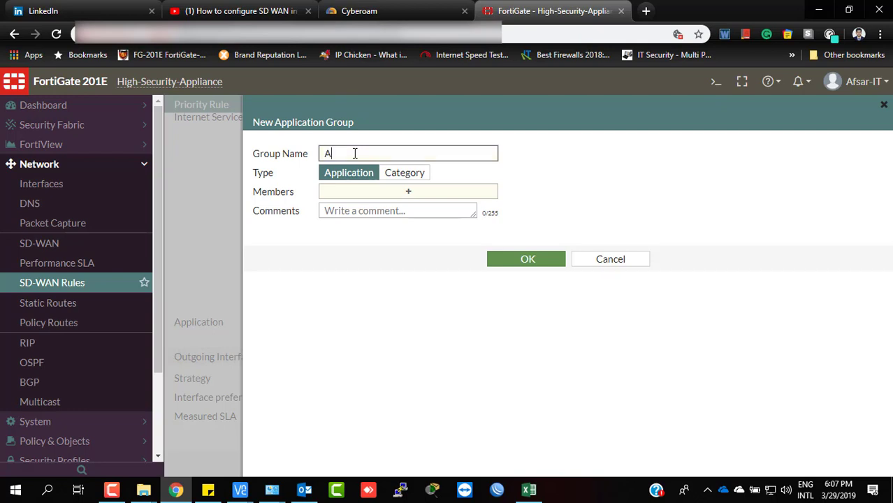
left_click(407, 195)
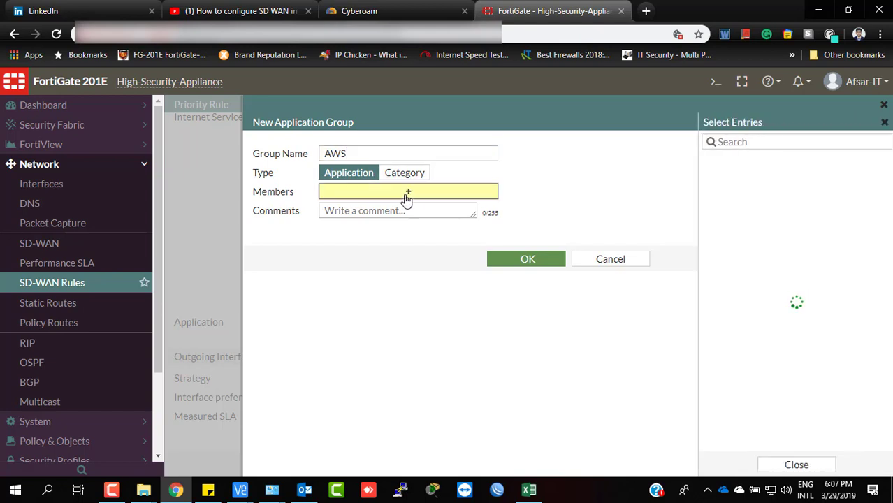
left_click(770, 144)
type("amazon")
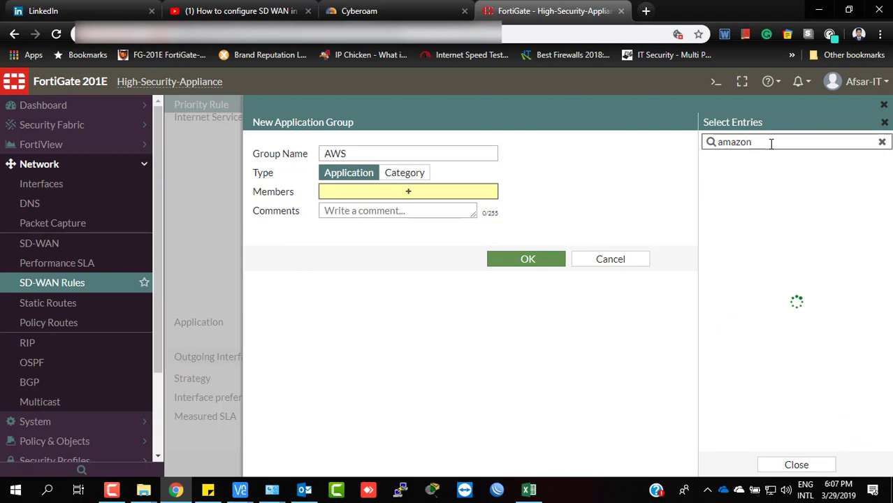
Add Amazon.Alexa, AWS, AWS_EC2, AWS_S3 with Download/Upload, CloudFront, Ads, AWS_Console, Mobile and Services.
left_click(800, 193)
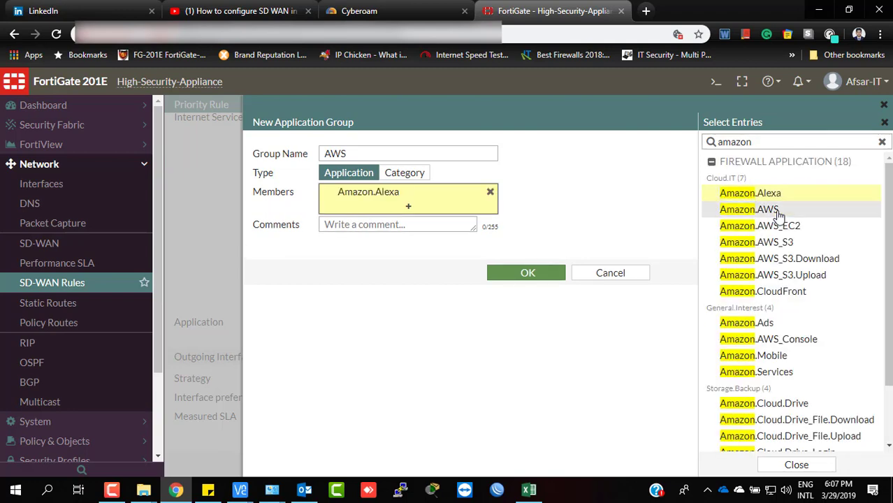
left_click(782, 210)
left_click(793, 226)
left_click(788, 243)
left_click(824, 258)
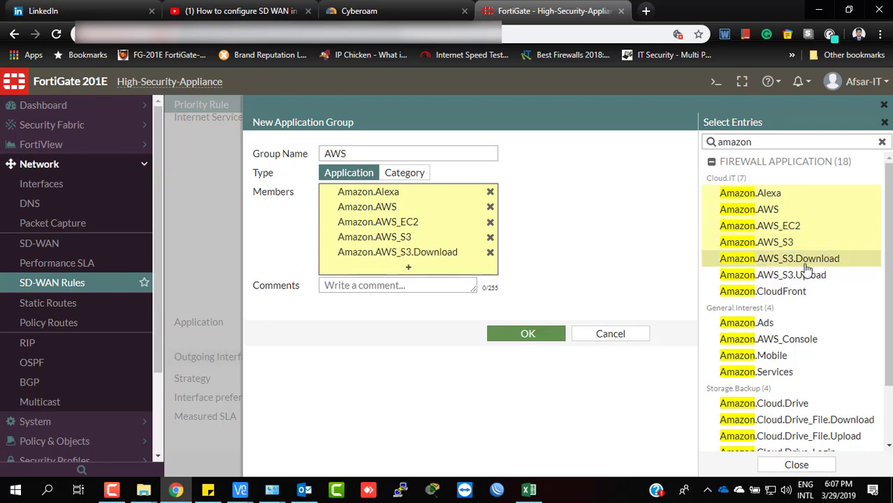
left_click(788, 276)
left_click(804, 292)
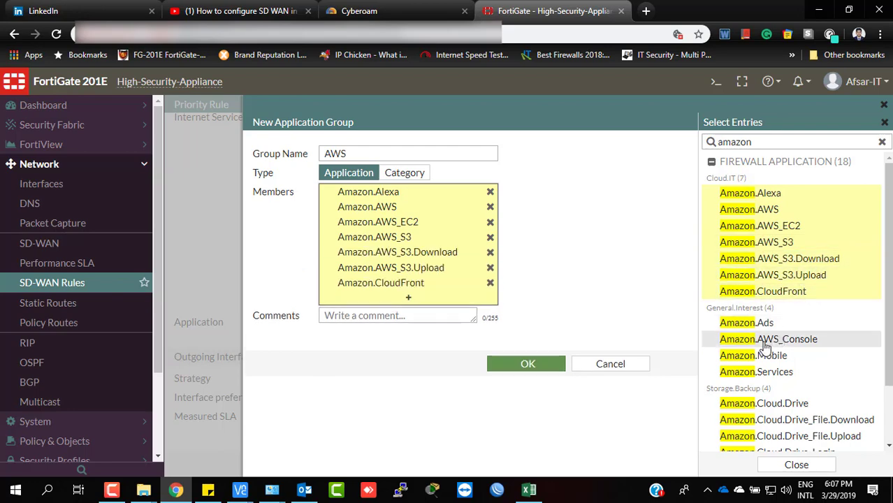
left_click(783, 325)
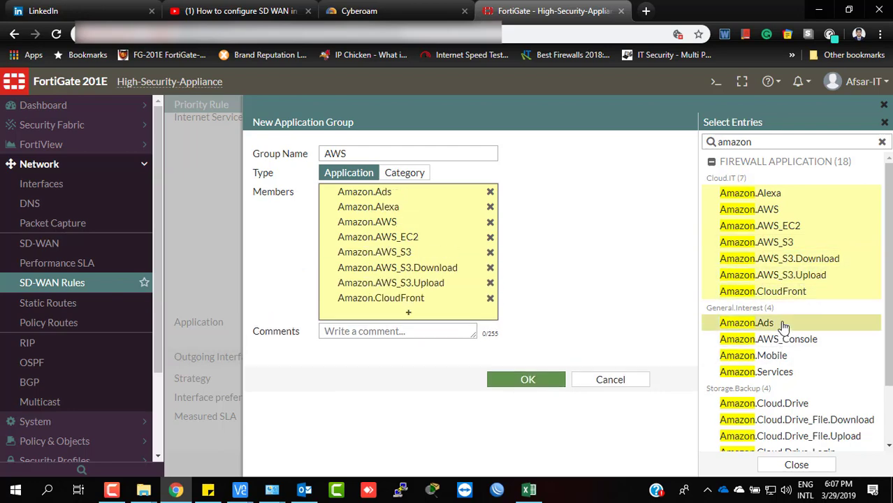
left_click(783, 339)
left_click(781, 356)
left_click(740, 371)
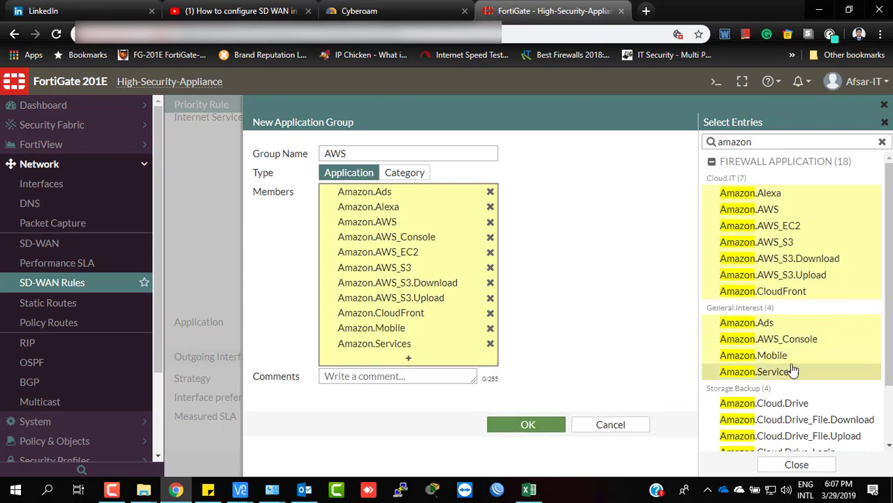
scroll(761, 371, "down", 2)
Add Amazon.Cloud.Drive with its File.Download, File.Upload and Login, plus Amazon.Music and Amazon.Video.
left_click(758, 329)
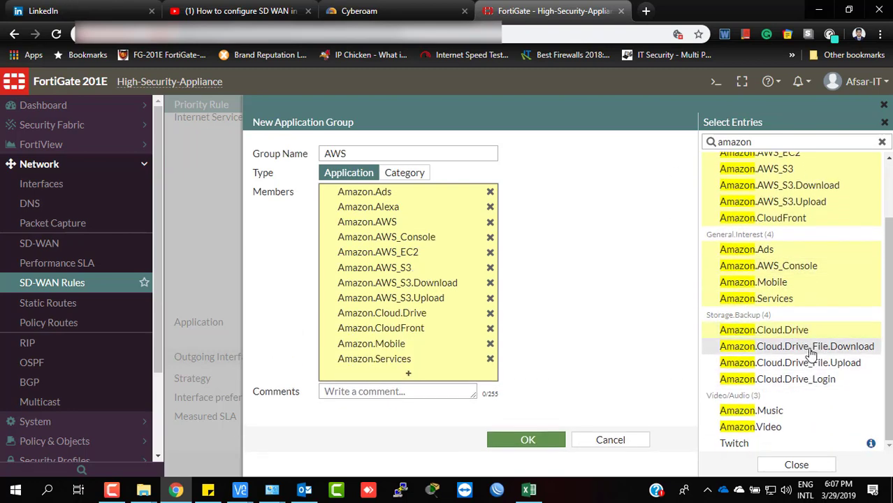
left_click(803, 346)
left_click(800, 362)
left_click(782, 378)
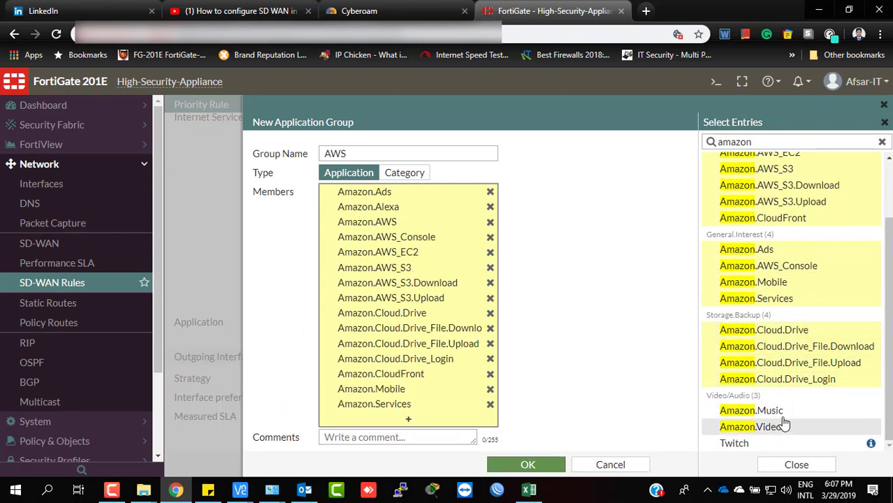
left_click(782, 411)
left_click(776, 426)
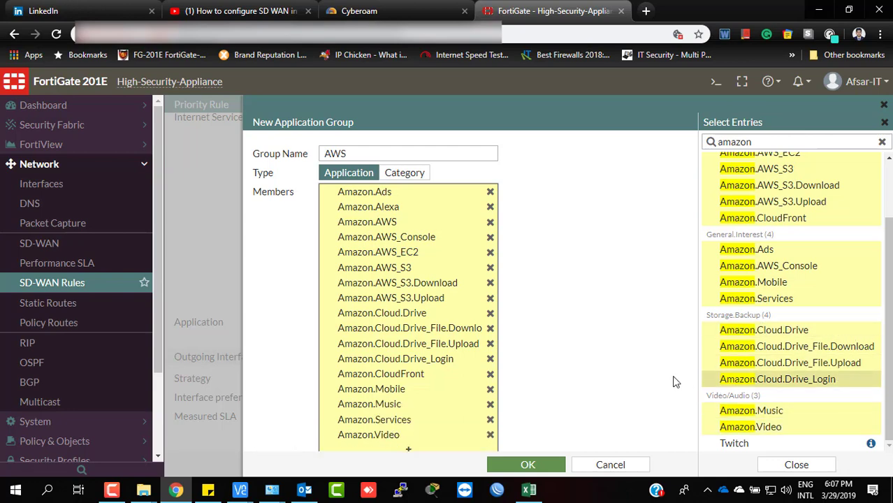
scroll(890, 298, "up", 2)
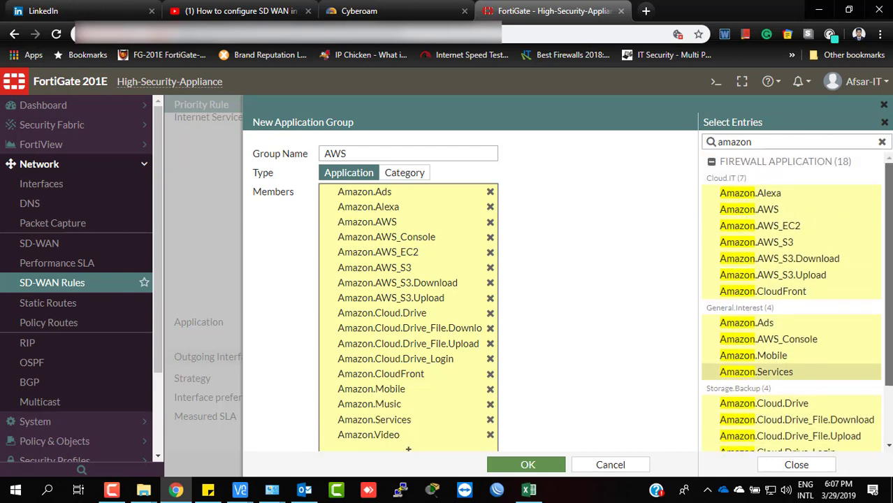
scroll(838, 298, "down", 2)
left_click(596, 334)
scroll(595, 334, "down", 1)
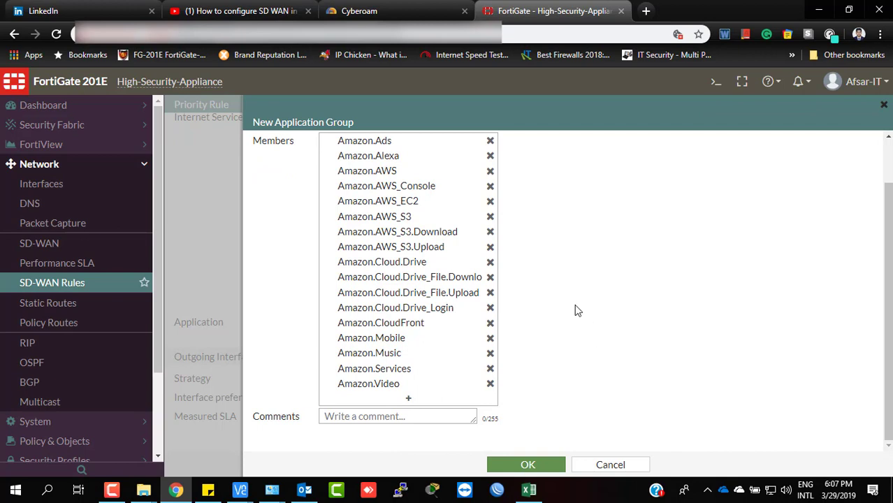
scroll(577, 311, "up", 1)
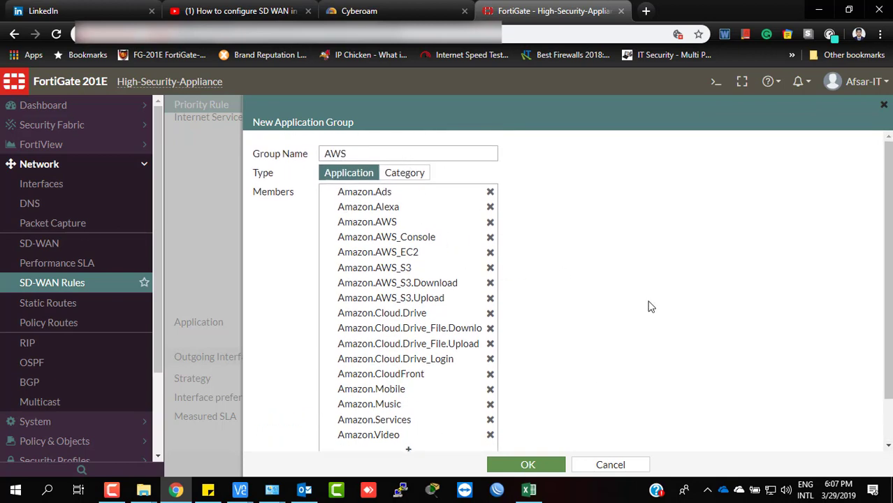
scroll(670, 327, "down", 1)
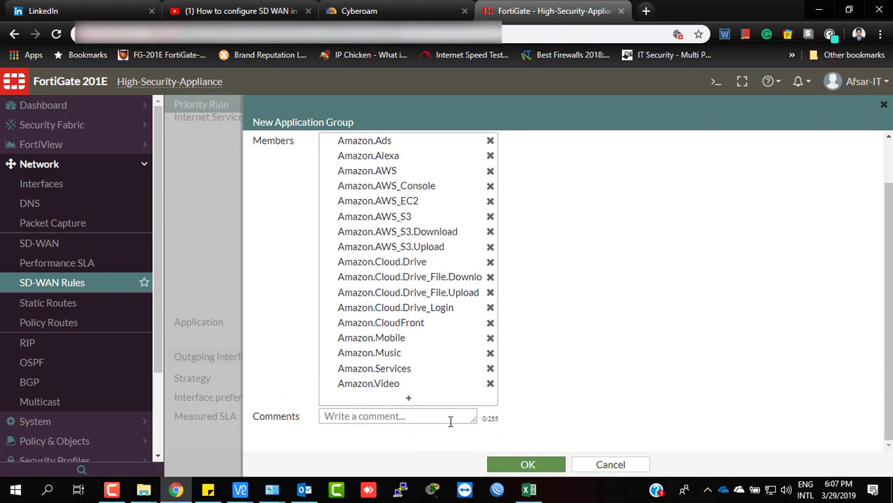
Save the AWS application group and set it as the rule's application.
left_click(528, 465)
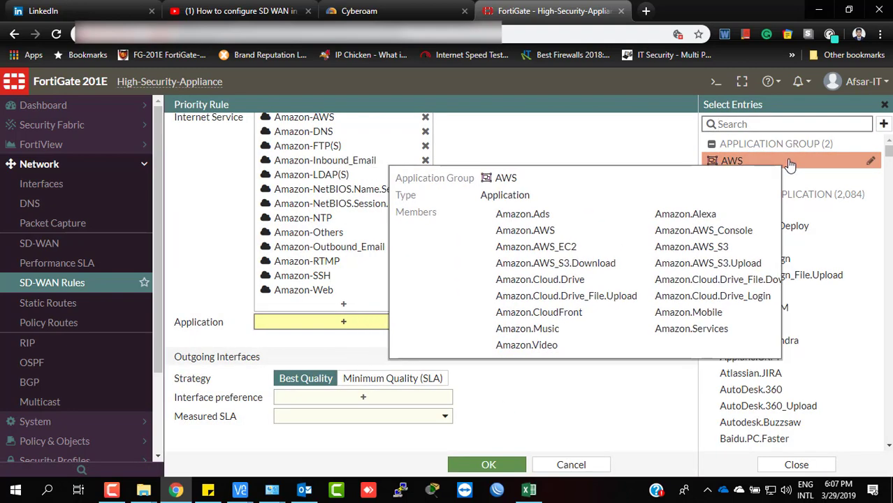
left_click(765, 161)
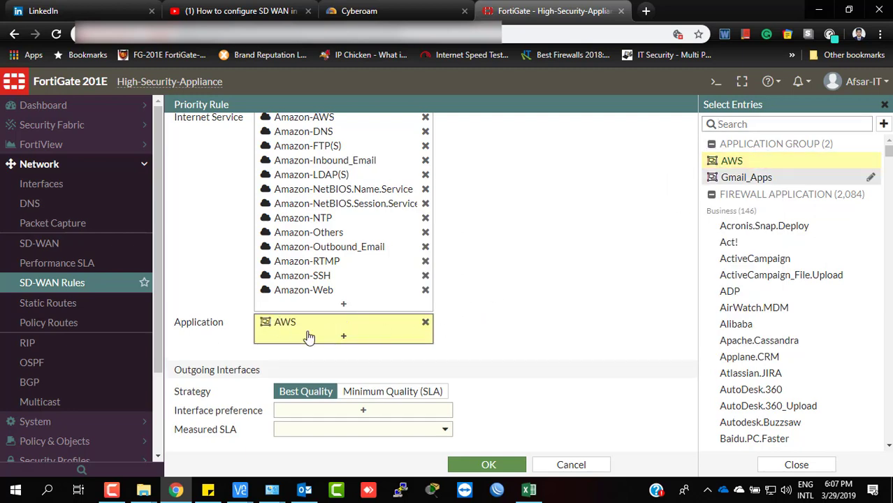
scroll(318, 343, "up", 3)
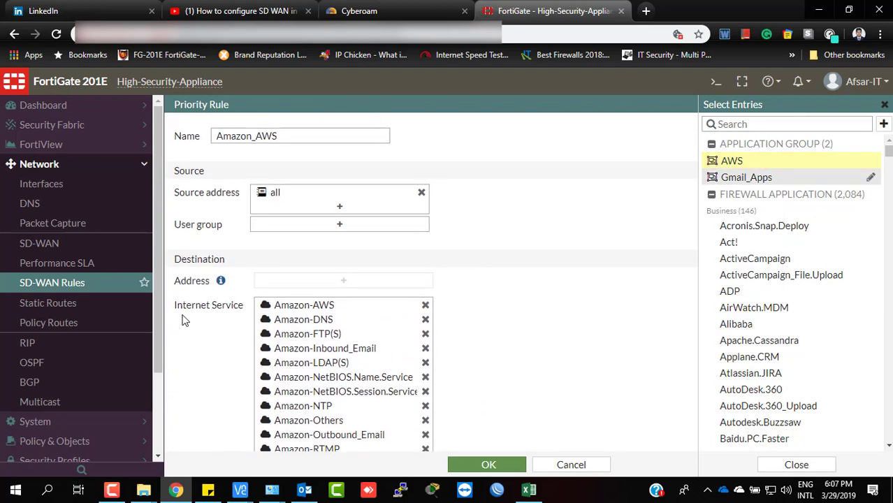
left_click_drag(186, 310, 218, 337)
scroll(265, 349, "down", 3)
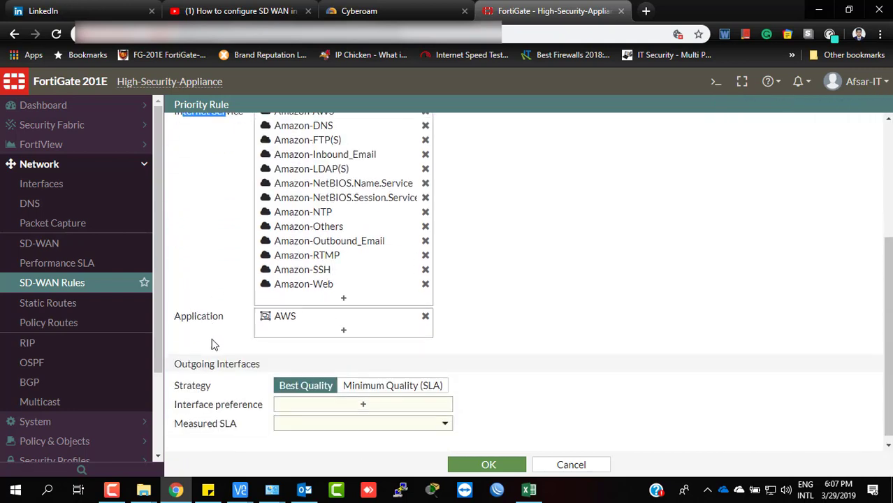
Prefer wan1 (Amber-IT) then wan2 (Optimax-BD) and measure latency with Uplink_Quality_Test.
left_click(352, 404)
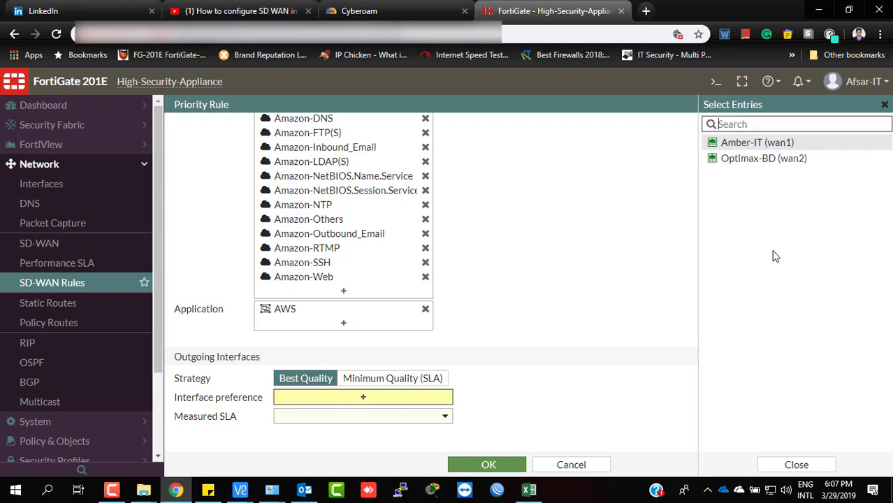
left_click(758, 143)
left_click(763, 159)
scroll(558, 303, "down", 2)
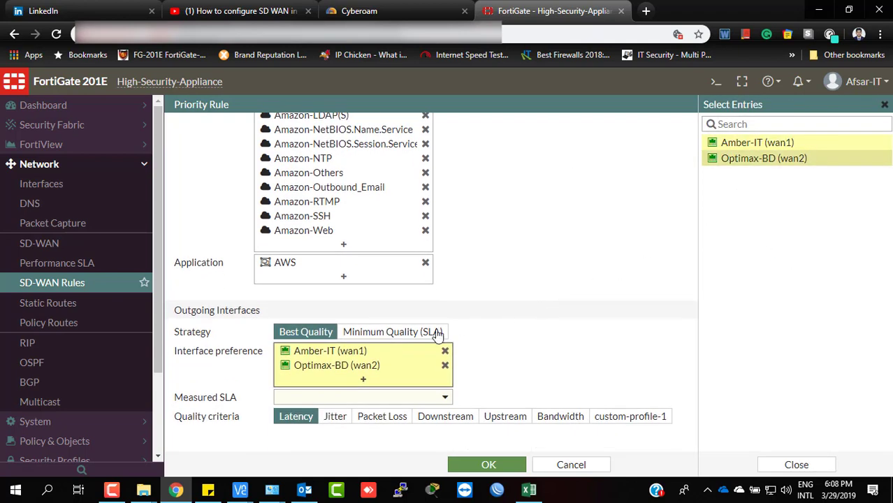
left_click(350, 397)
left_click(332, 437)
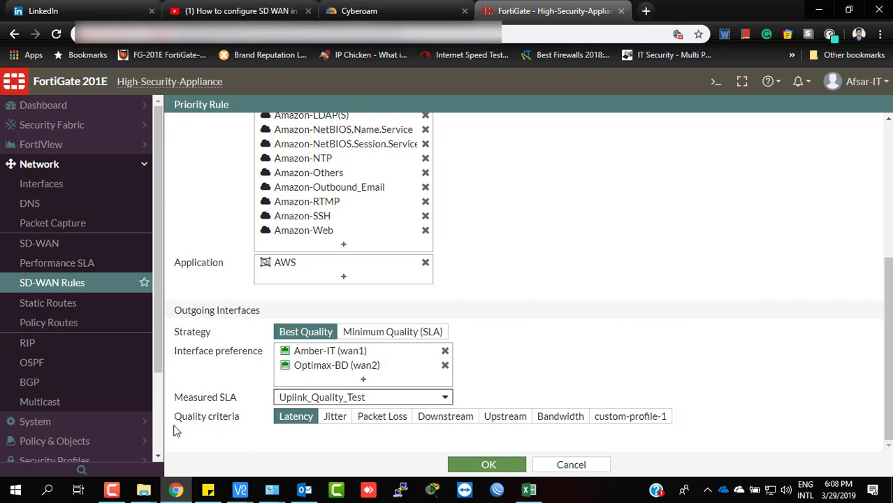
left_click_drag(177, 419, 240, 419)
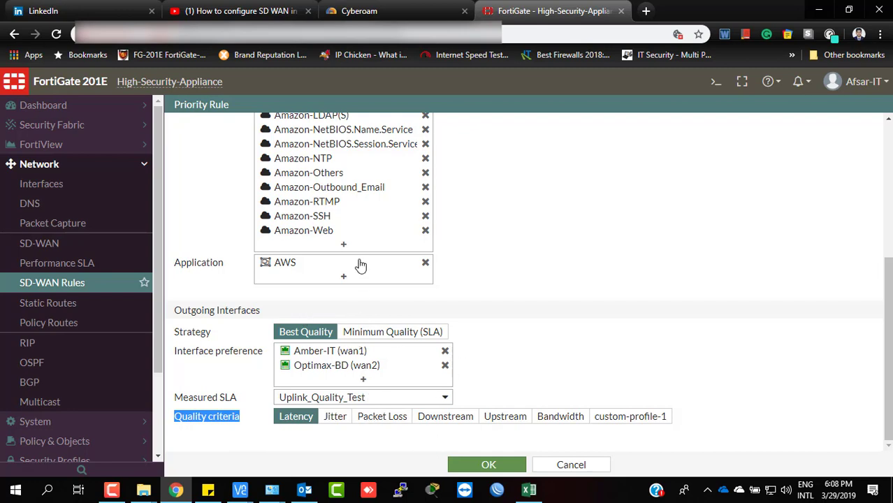
scroll(342, 311, "up", 2)
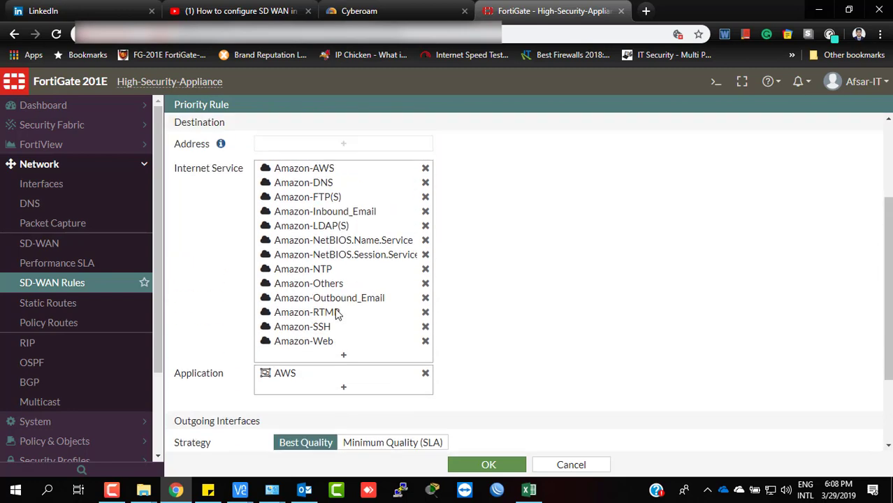
scroll(375, 370, "down", 2)
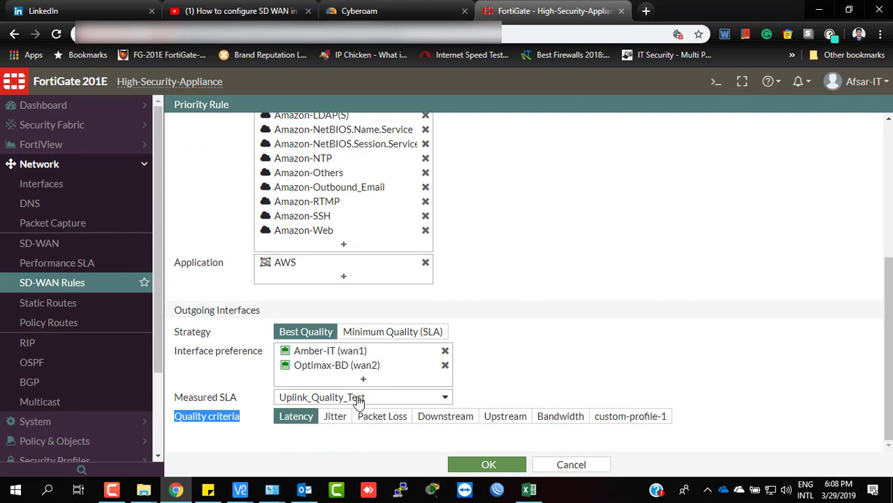
scroll(334, 302, "up", 4)
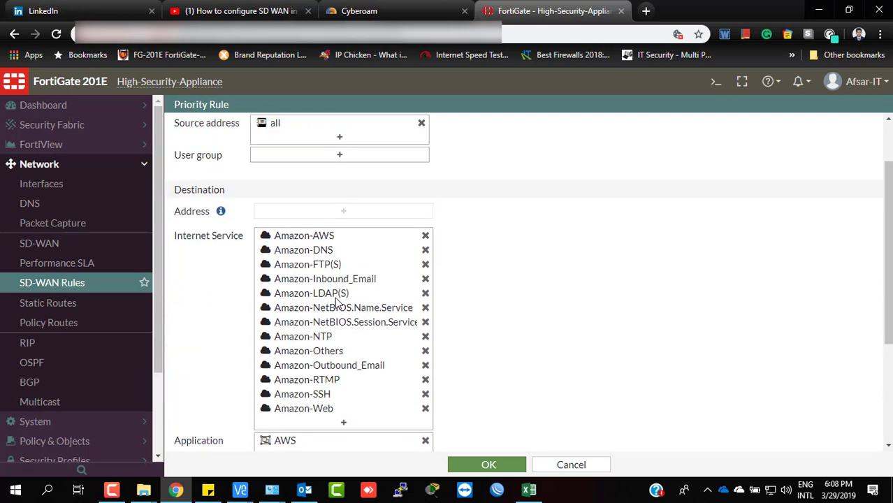
scroll(281, 304, "down", 4)
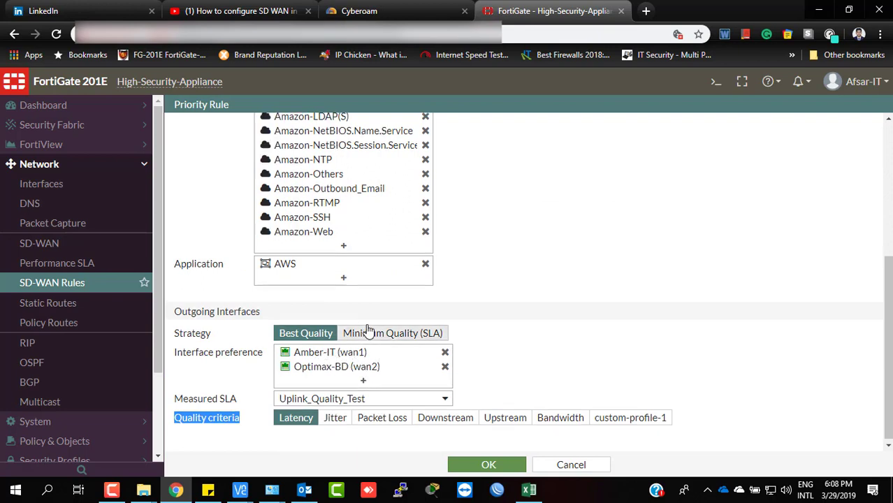
scroll(323, 271, "up", 3)
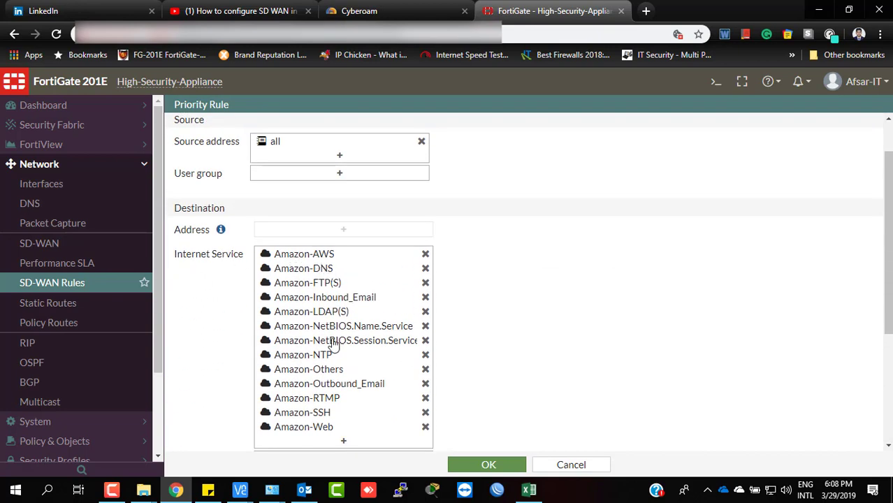
scroll(343, 300, "down", 1)
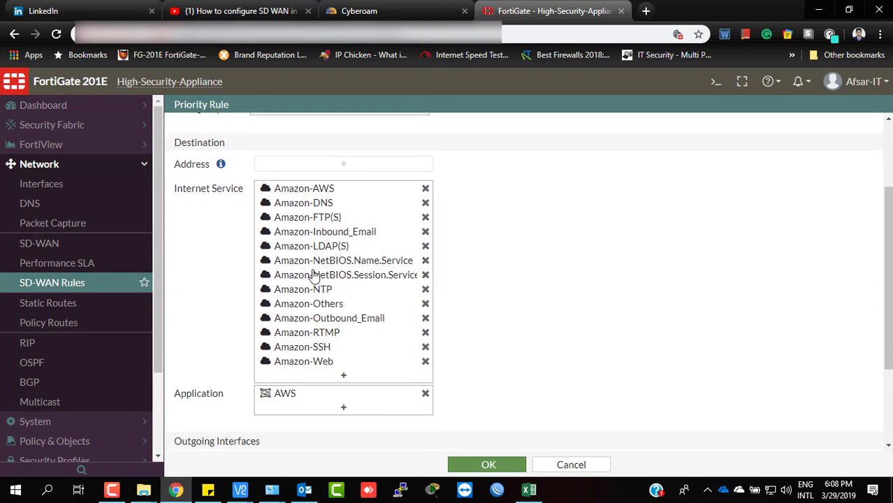
mouse_move(312, 198)
scroll(395, 336, "down", 2)
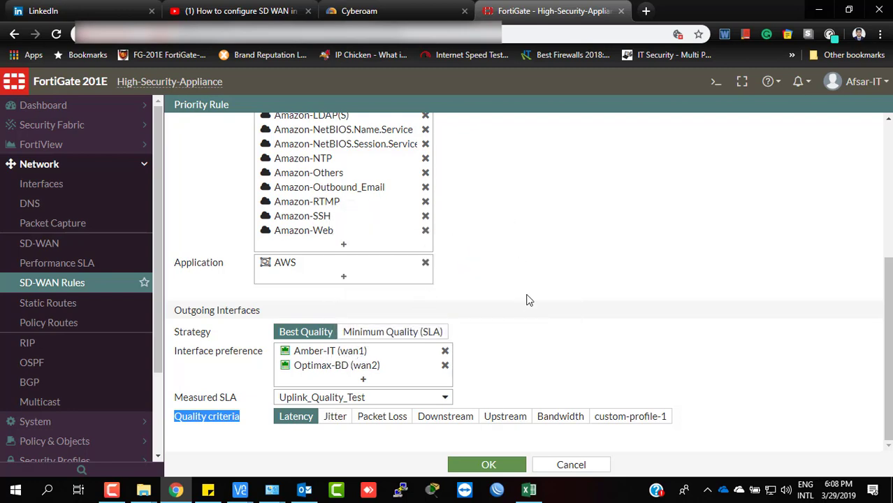
scroll(527, 300, "up", 4)
scroll(526, 299, "down", 4)
Save the Amazon_AWS rule and drag it above SAP, second after Office_365.
left_click(474, 466)
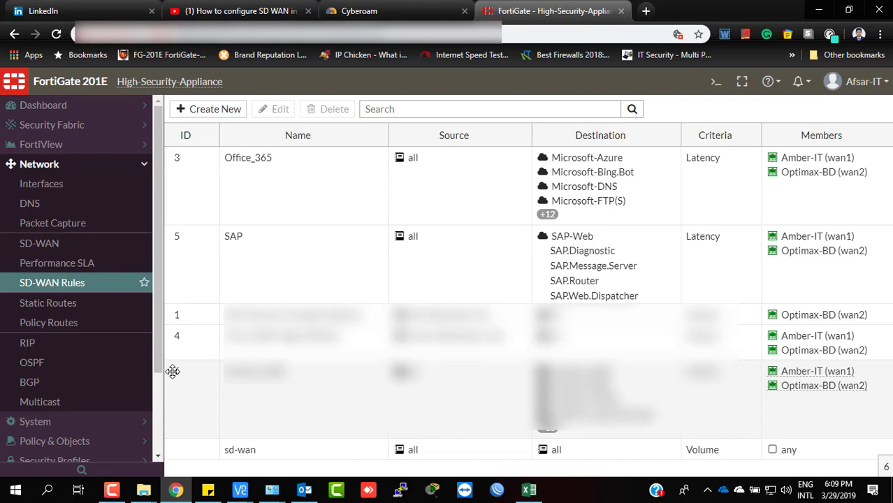
left_click_drag(172, 369, 175, 226)
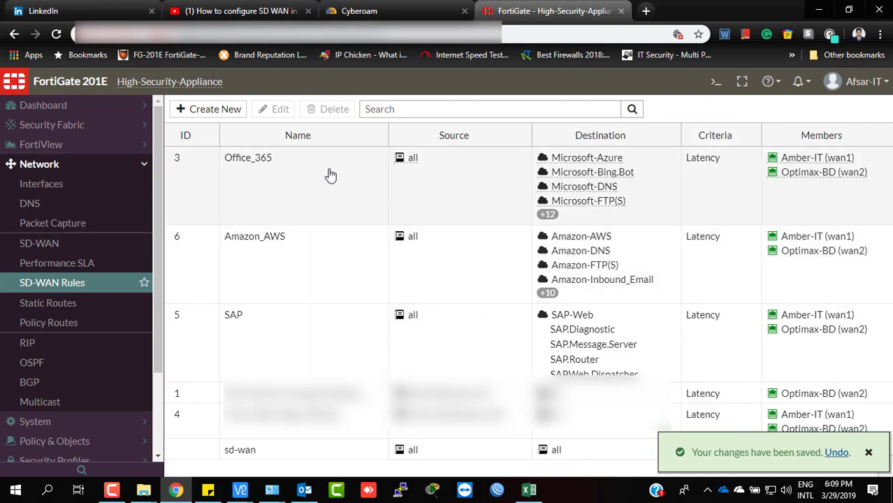
left_click(329, 176)
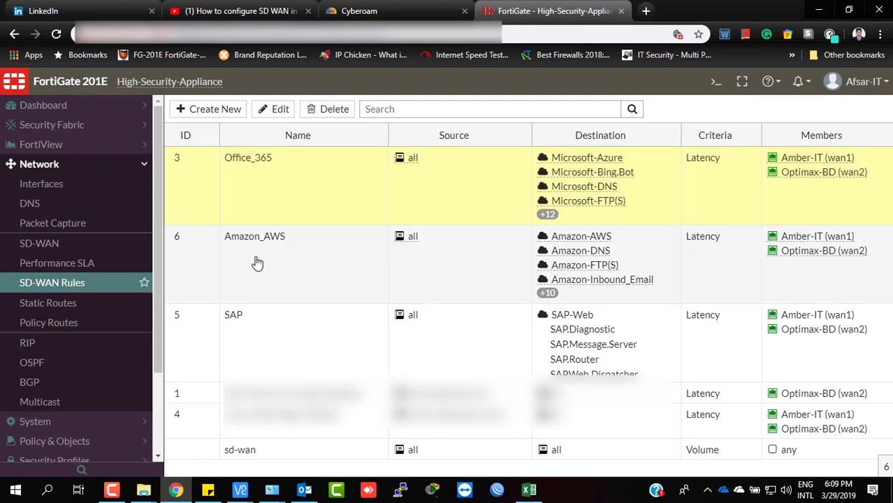
left_click(267, 287)
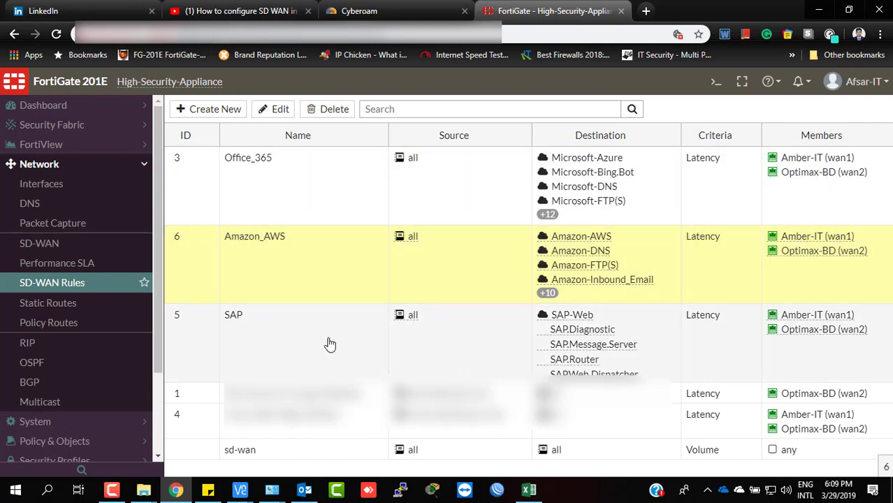
left_click(321, 336)
left_click(275, 265)
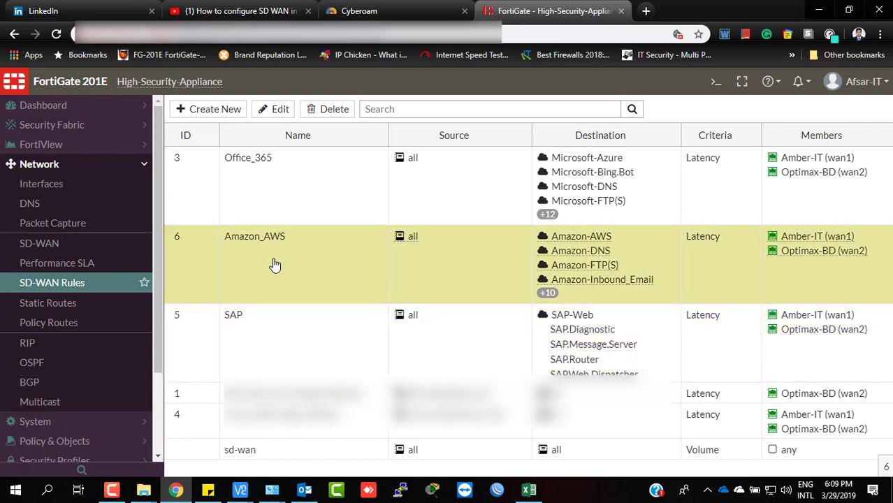